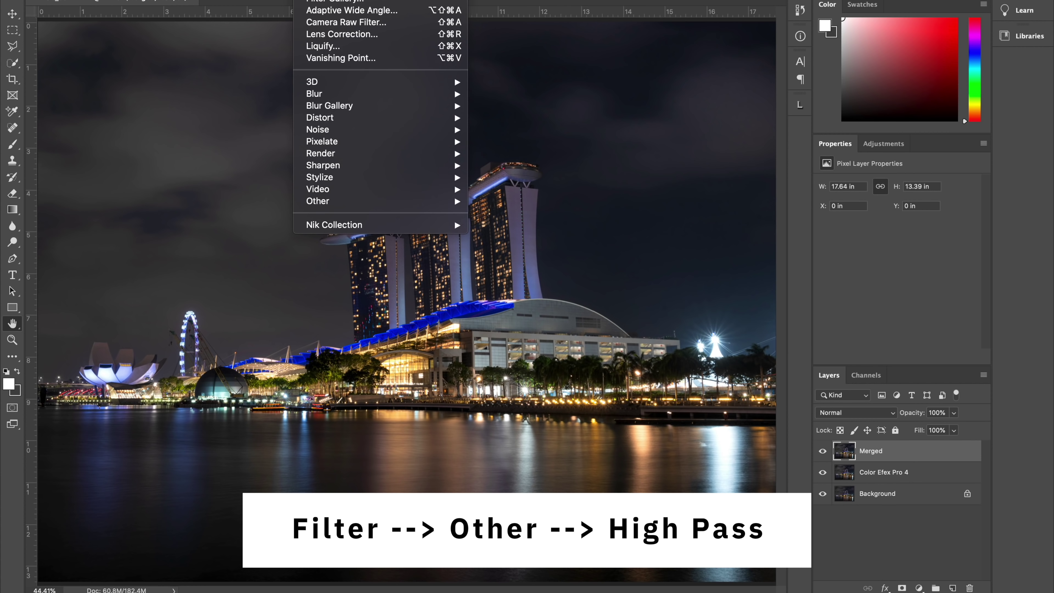
Apply a High Pass filter with a small radius to the Merged layer of the night skyline.
mouse_move(334, 201)
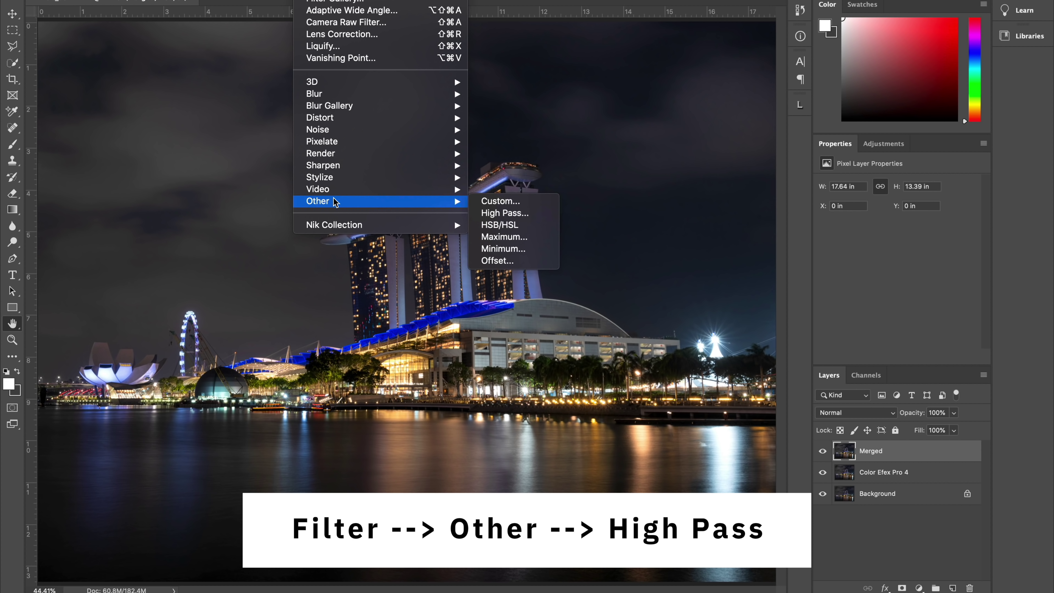
click(511, 214)
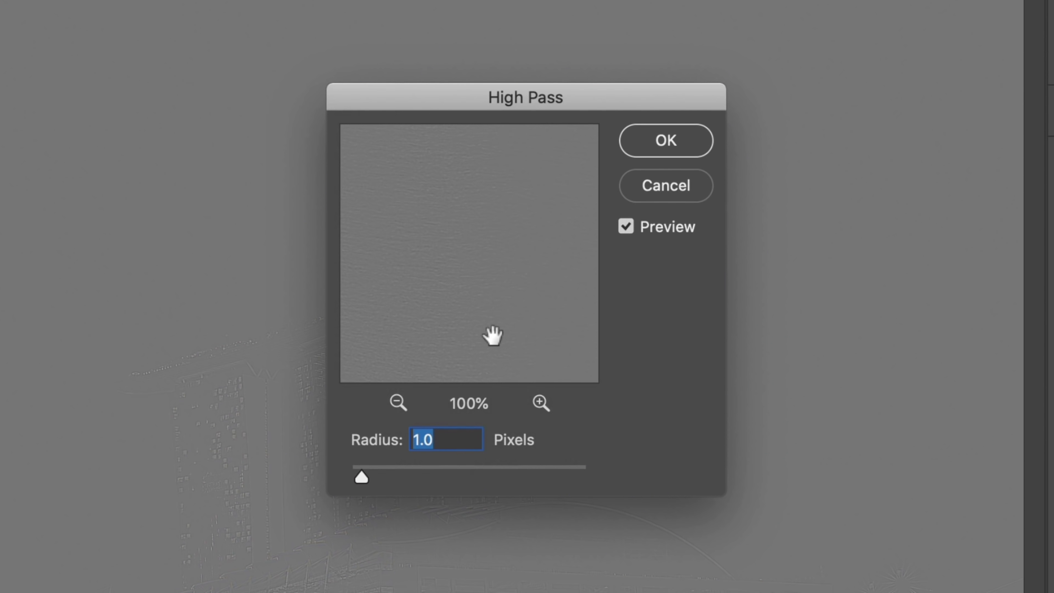
drag(366, 484, 371, 484)
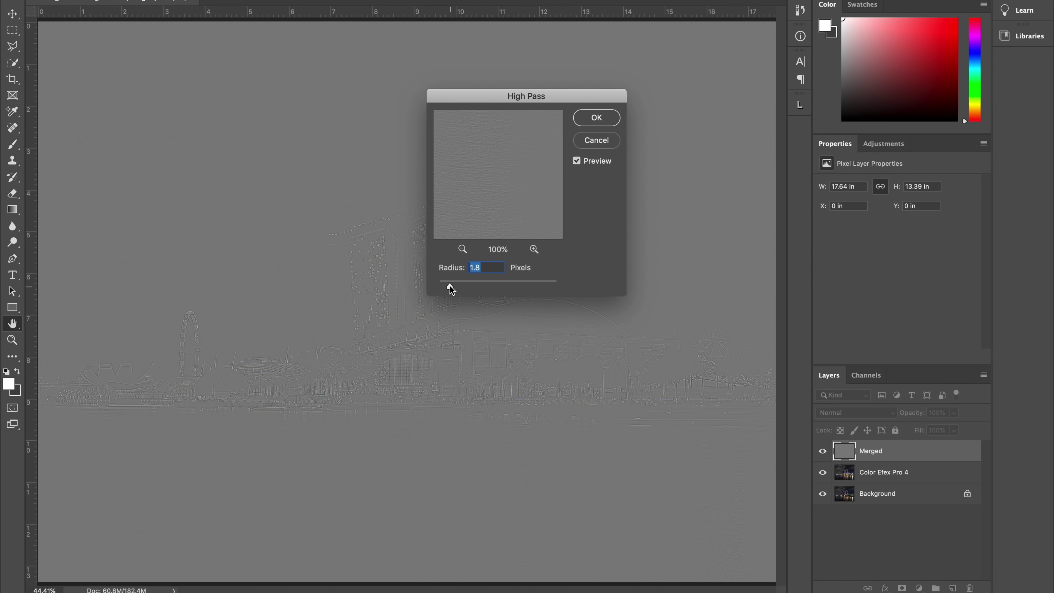
drag(449, 285, 452, 286)
click(597, 118)
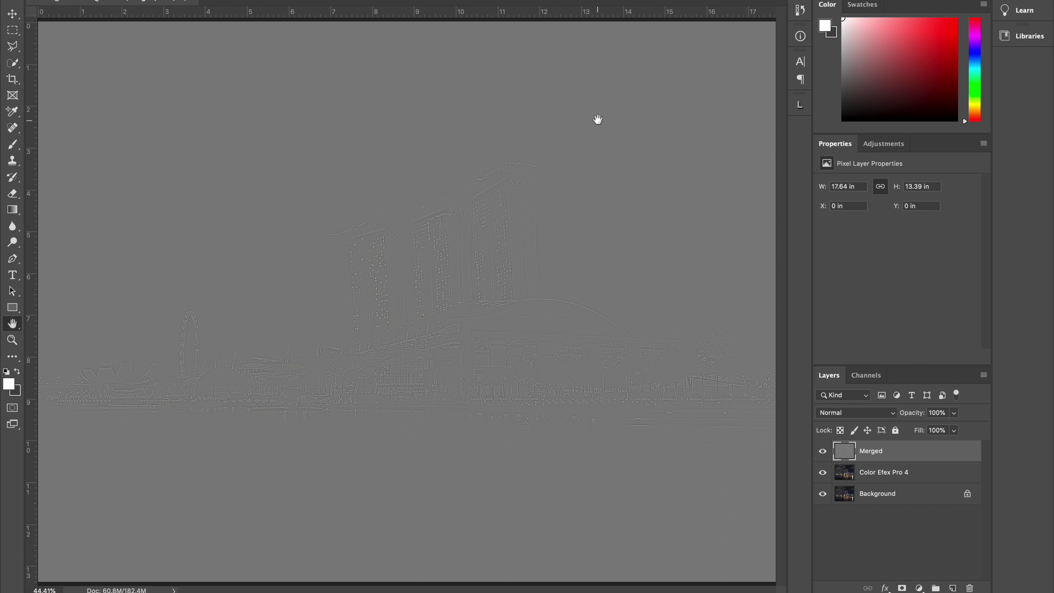
Set the Merged layer's blend mode to Overlay, hide it behind a black layer mask and activate the Brush tool.
click(849, 413)
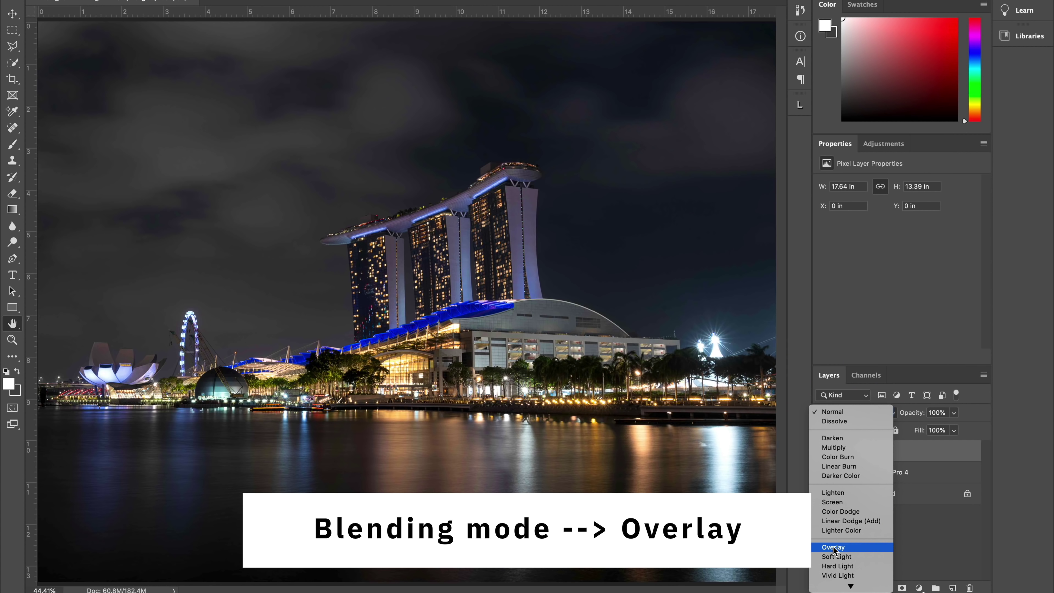
click(834, 547)
alt+click(902, 587)
key(b)
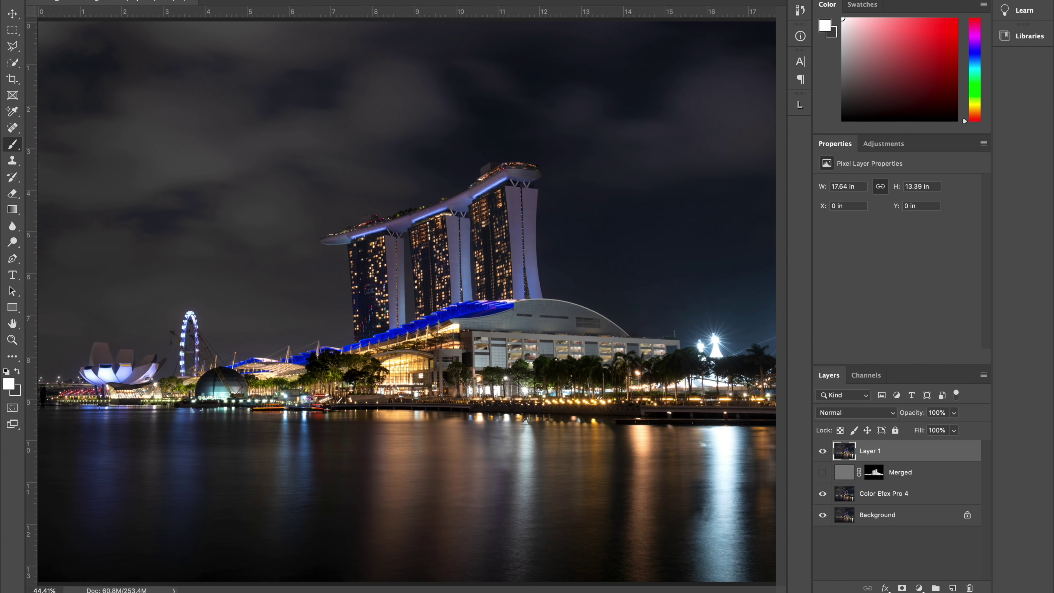
Resize the night skyline image to a width of 1080 pixels.
click(164, 0)
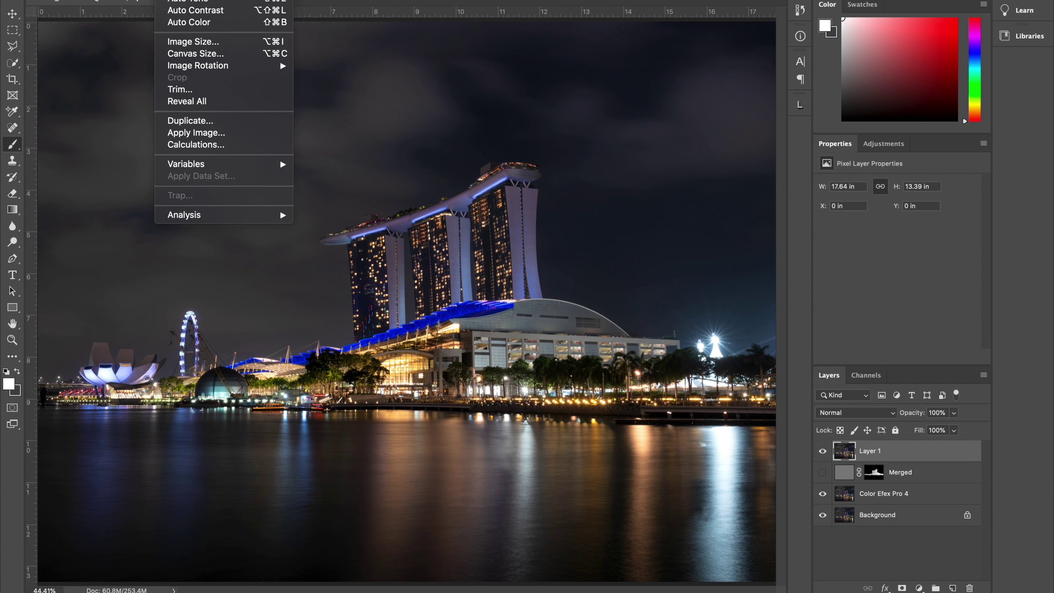
click(193, 43)
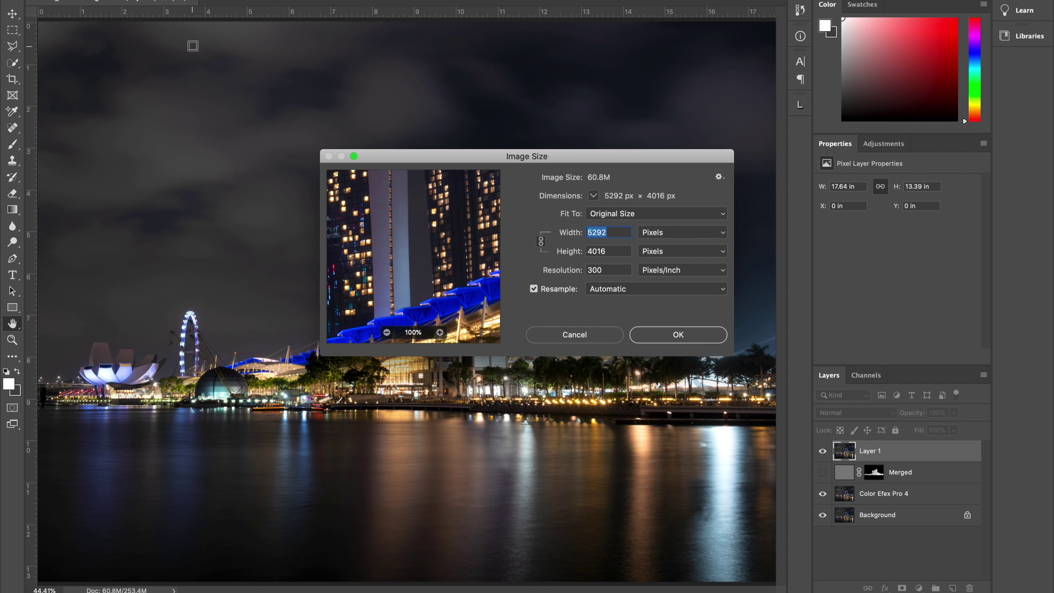
text(1080)
key(Return)
key(b)
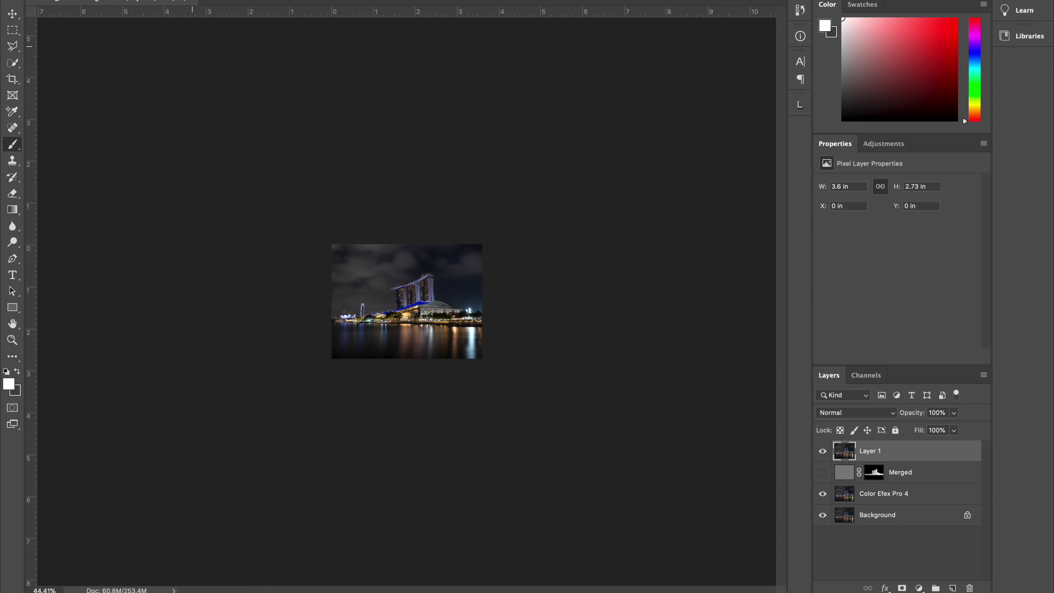
key(super+0)
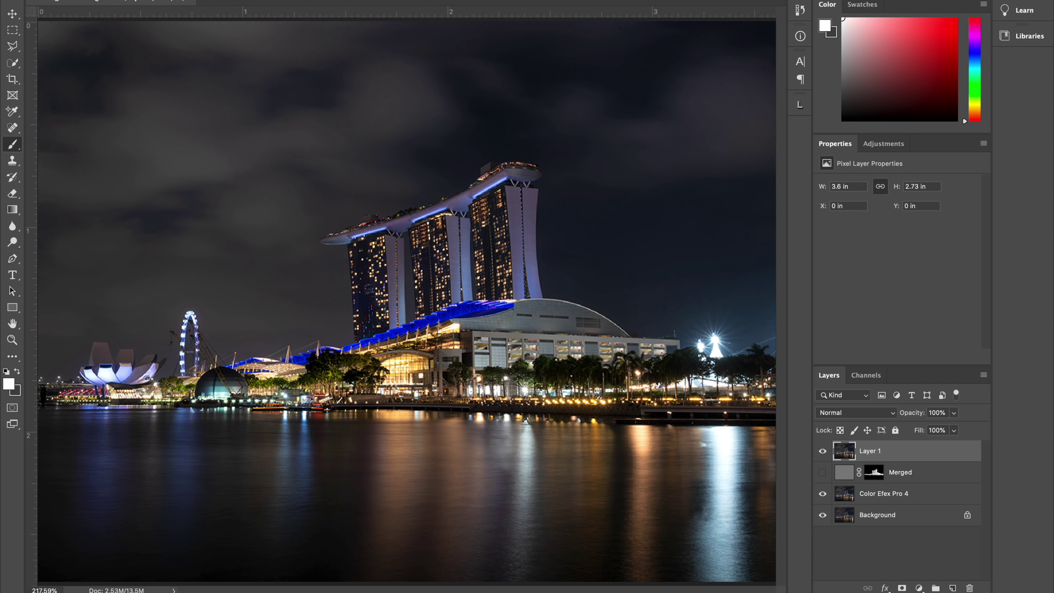
Apply a High Pass filter with a radius below 2 pixels to Layer 1 and set its blend mode to Overlay.
click(311, 0)
mouse_move(348, 200)
click(496, 213)
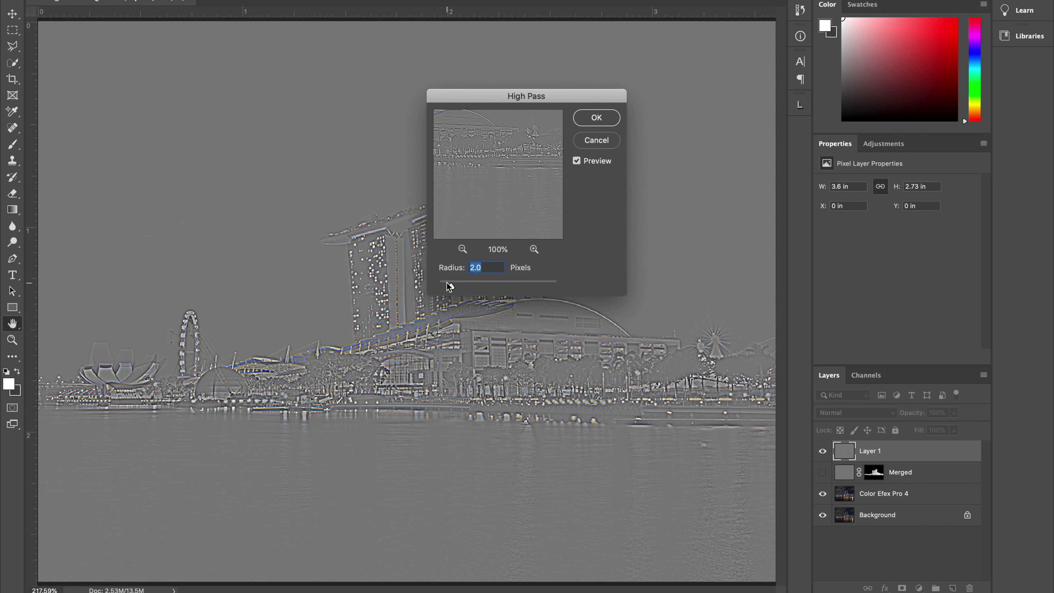
drag(446, 286, 441, 286)
click(597, 117)
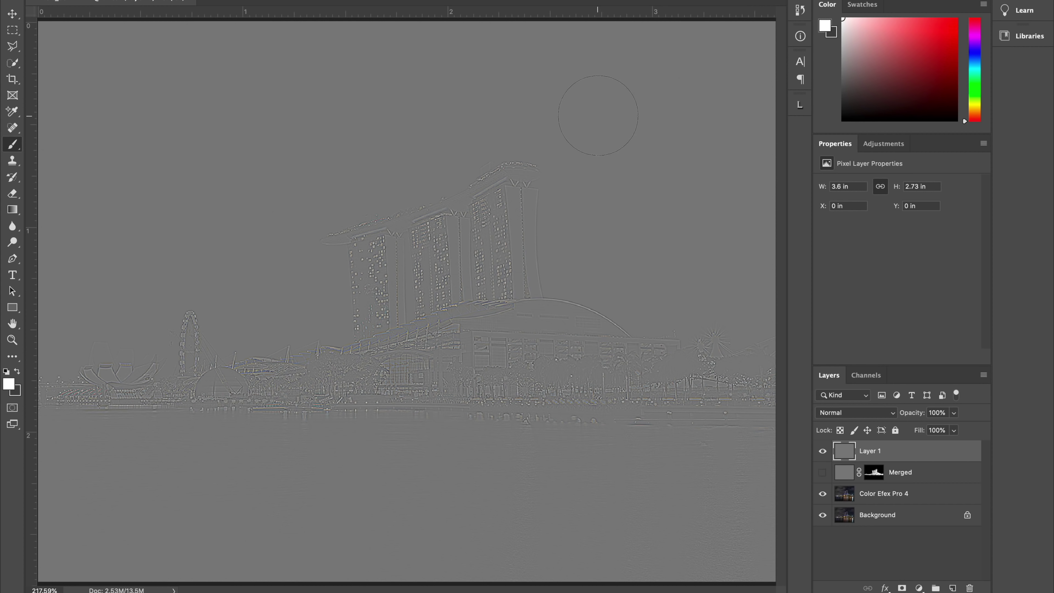
click(848, 413)
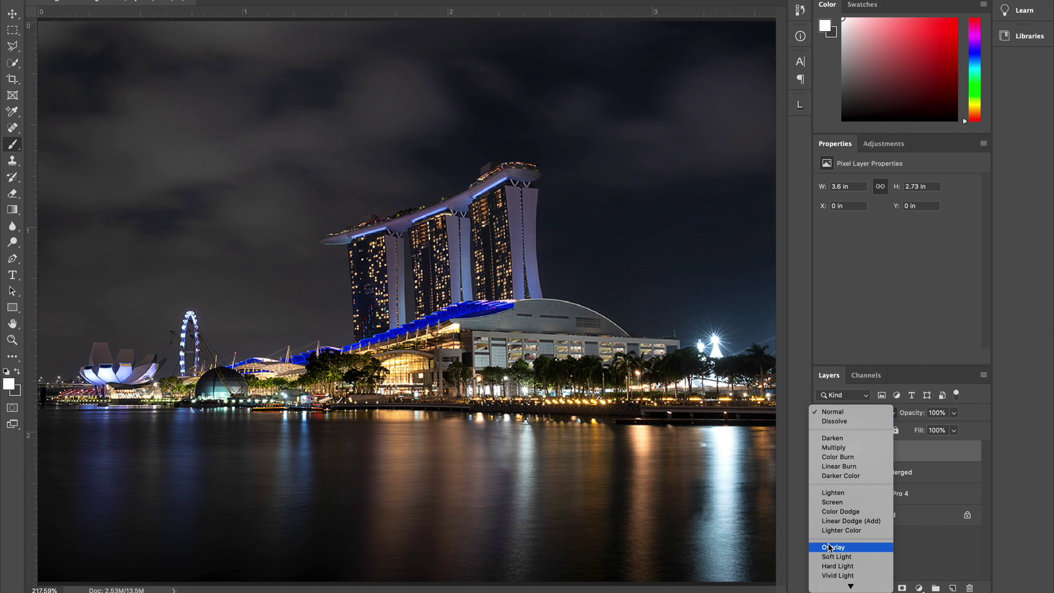
click(829, 547)
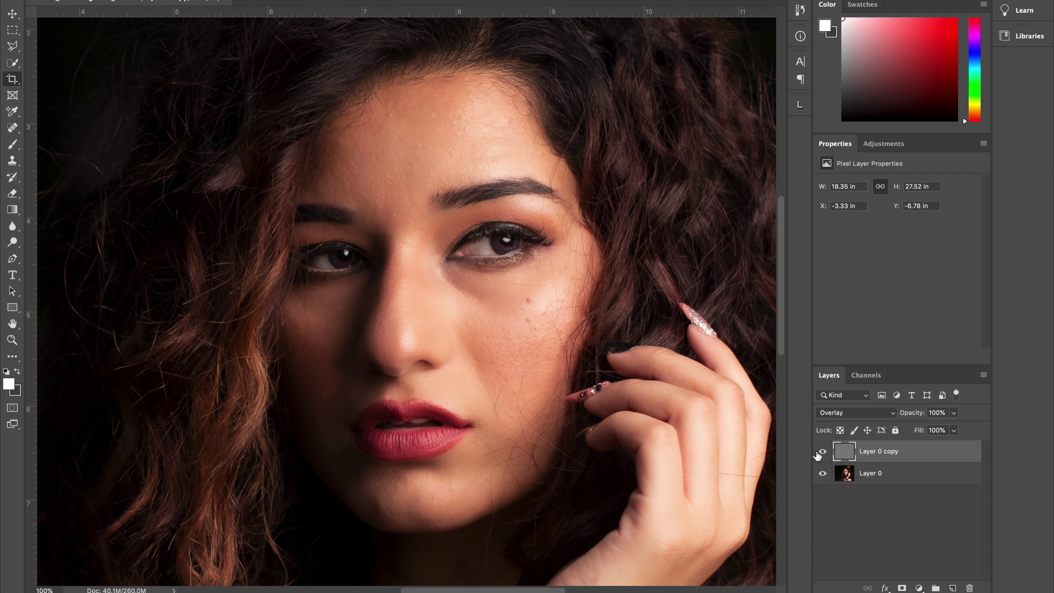
Inspect the mask overlay of Layer 0 copy and compare the portrait with and without that layer.
key(b)
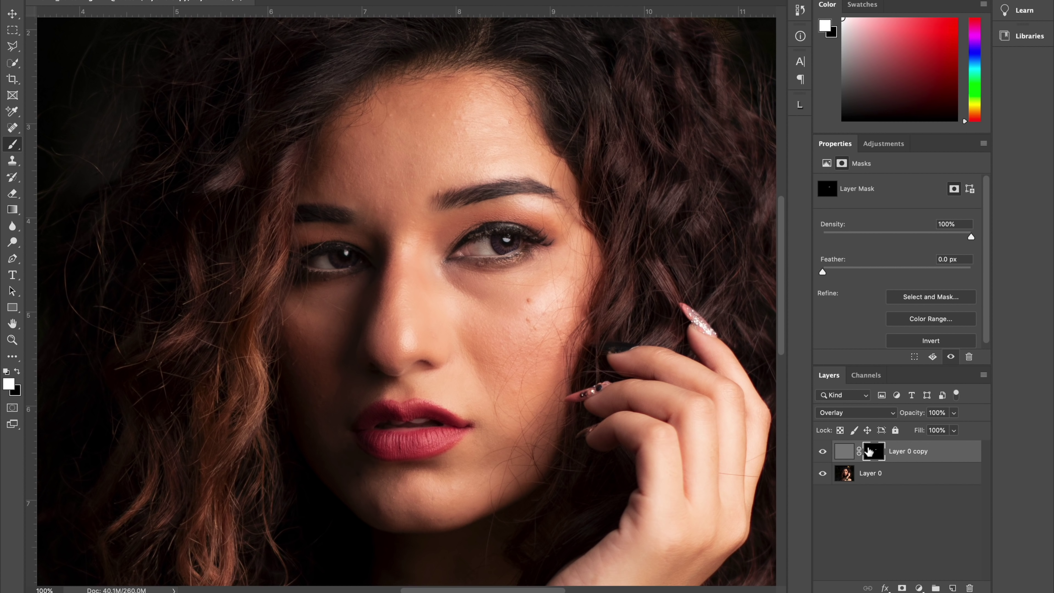
key(backslash)
click(823, 452)
click(823, 452)
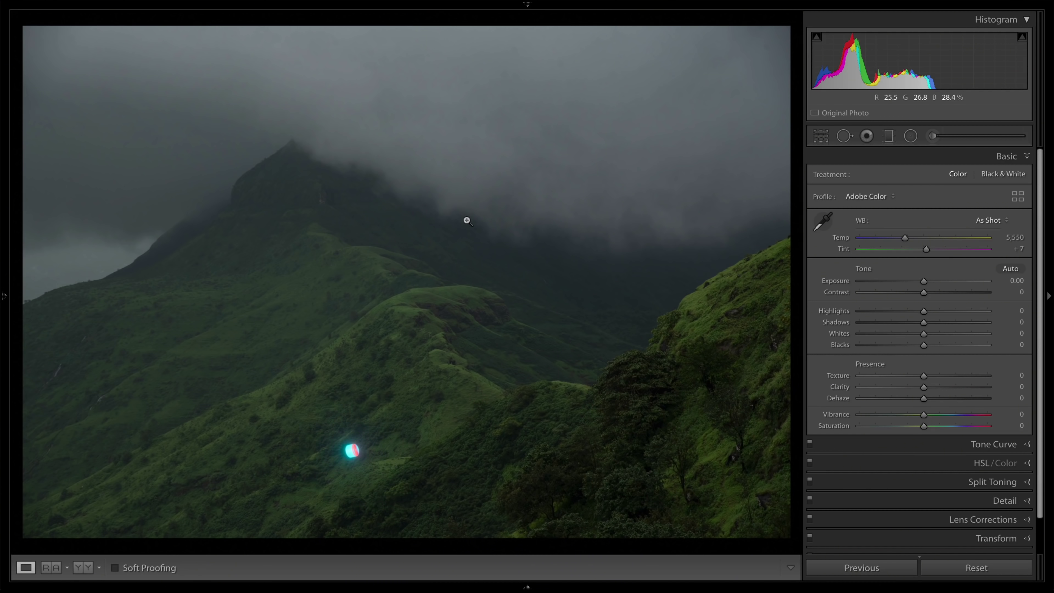
Switch to Lightroom, turn on Visualize Spots for Spot Removal on the misty mountain photo and adjust its threshold.
click(846, 135)
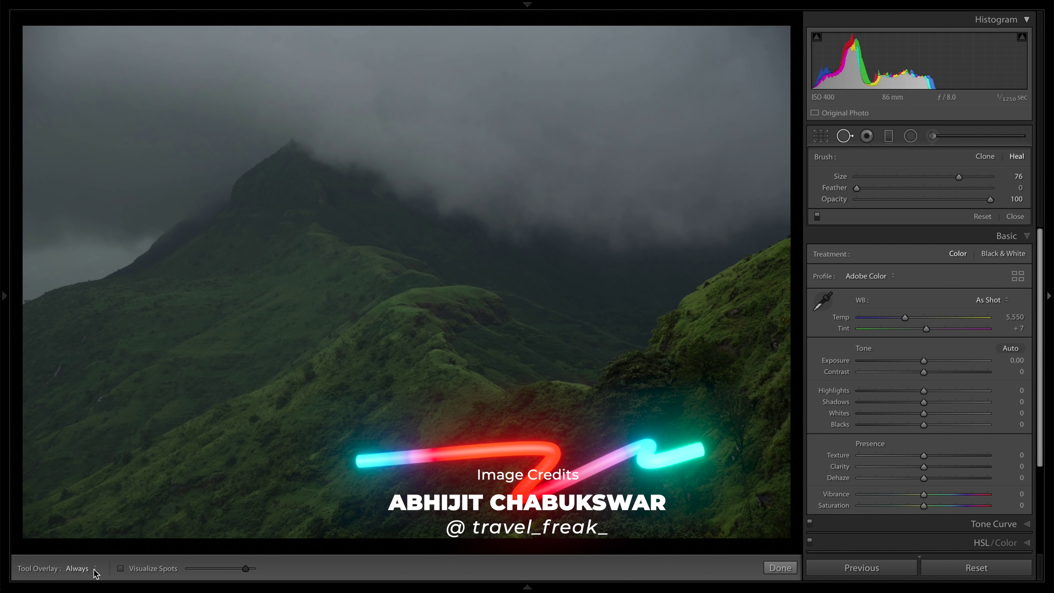
click(168, 572)
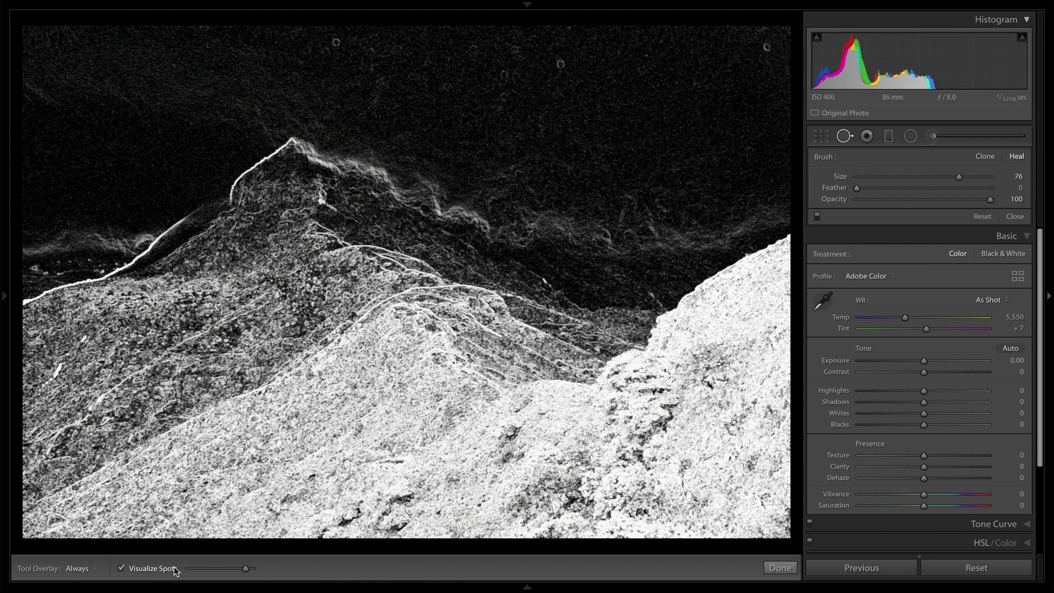
mouse_move(237, 571)
mouse_down()
mouse_move(215, 570)
mouse_move(245, 568)
mouse_up()
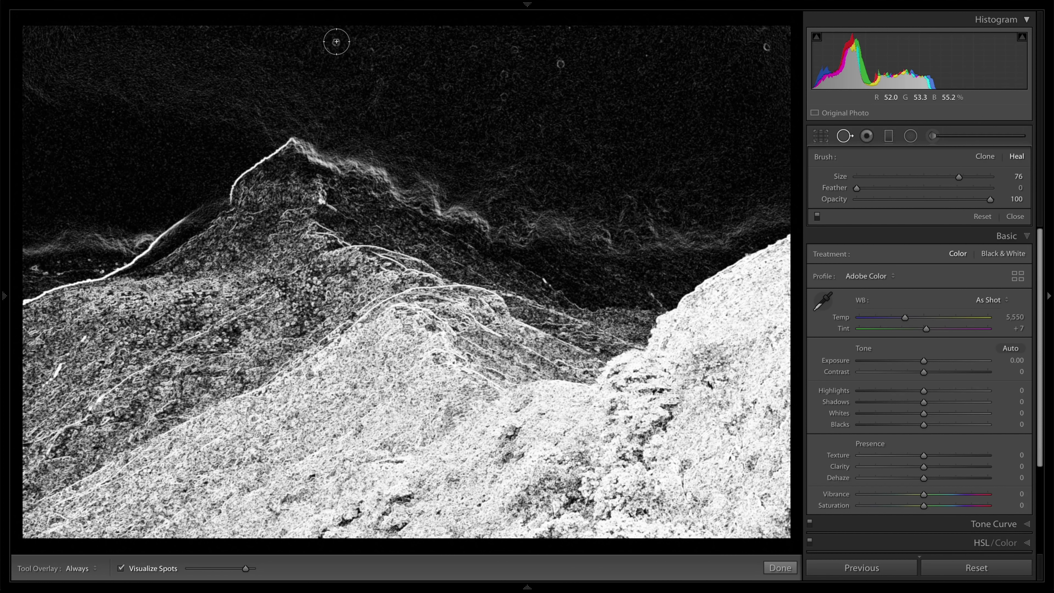
Heal the dust spots across the cloudy sky with a size 76 brush and move the last spot's sample area lower.
click(335, 42)
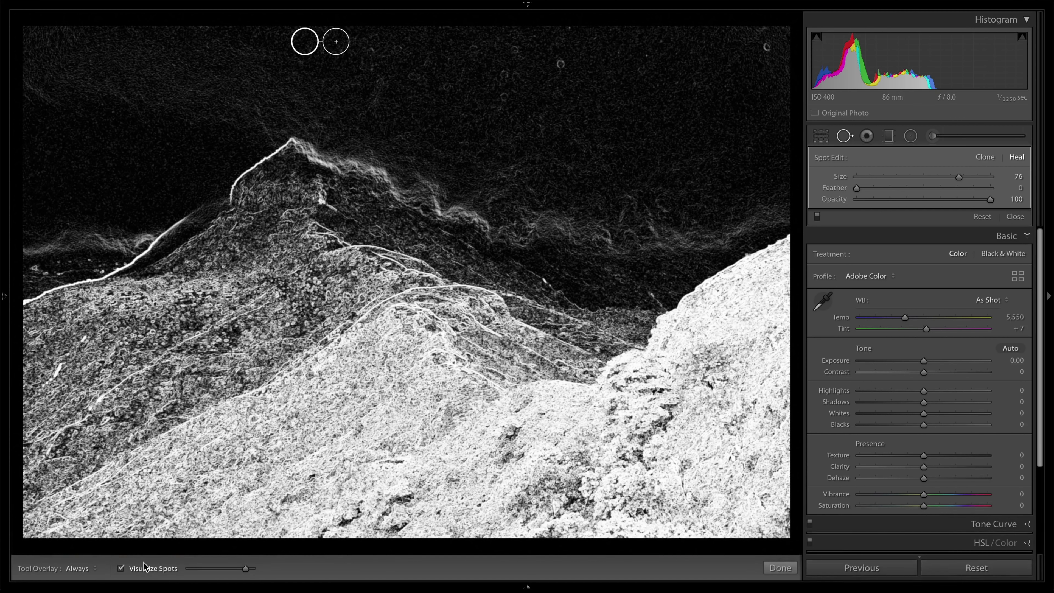
key(a)
click(120, 568)
click(560, 63)
click(766, 48)
drag(773, 80, 765, 84)
click(504, 97)
click(504, 75)
click(516, 50)
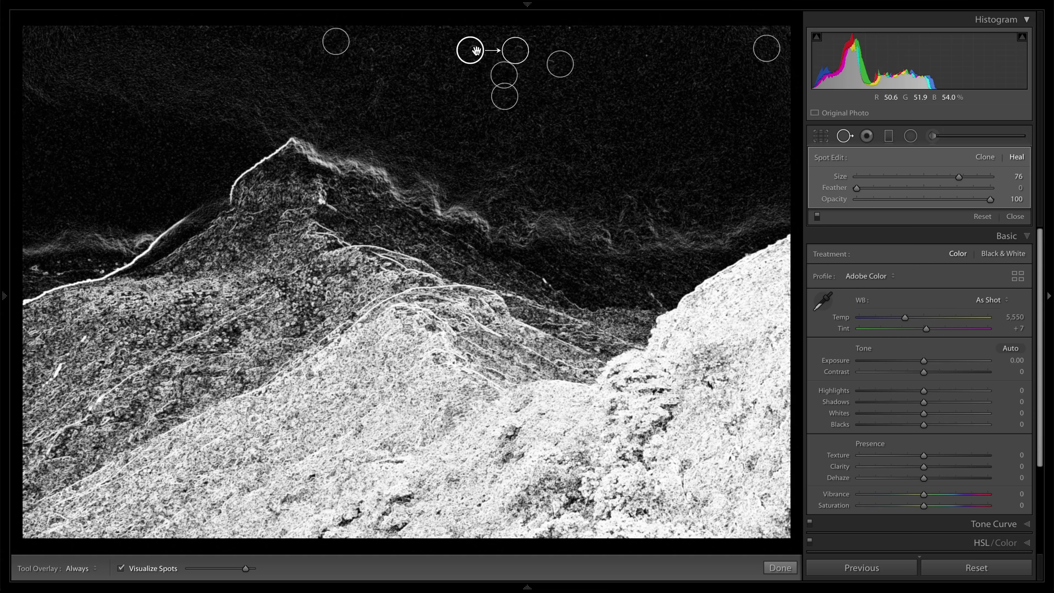
drag(470, 50, 467, 75)
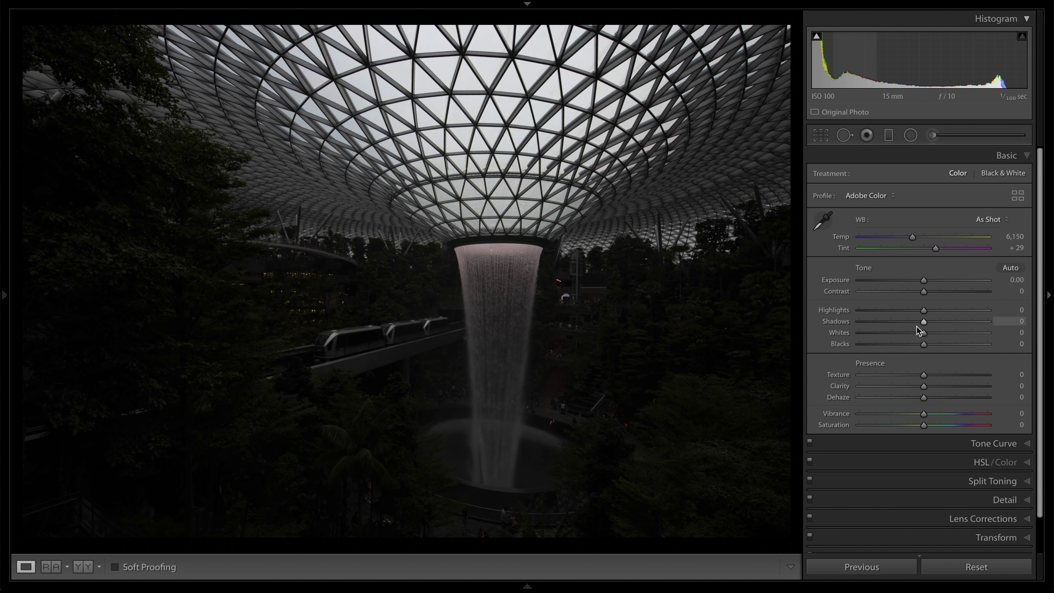
Set the indoor waterfall photo's Exposure to +2.25 and Highlights to −40, and raise its Shadows strongly.
drag(924, 322, 992, 324)
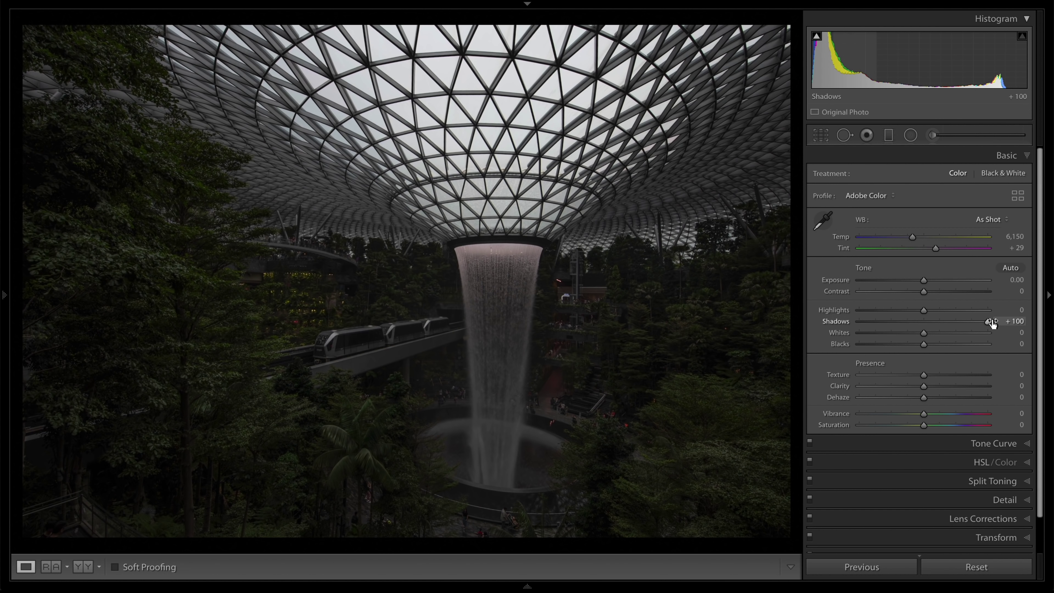
double_click(988, 322)
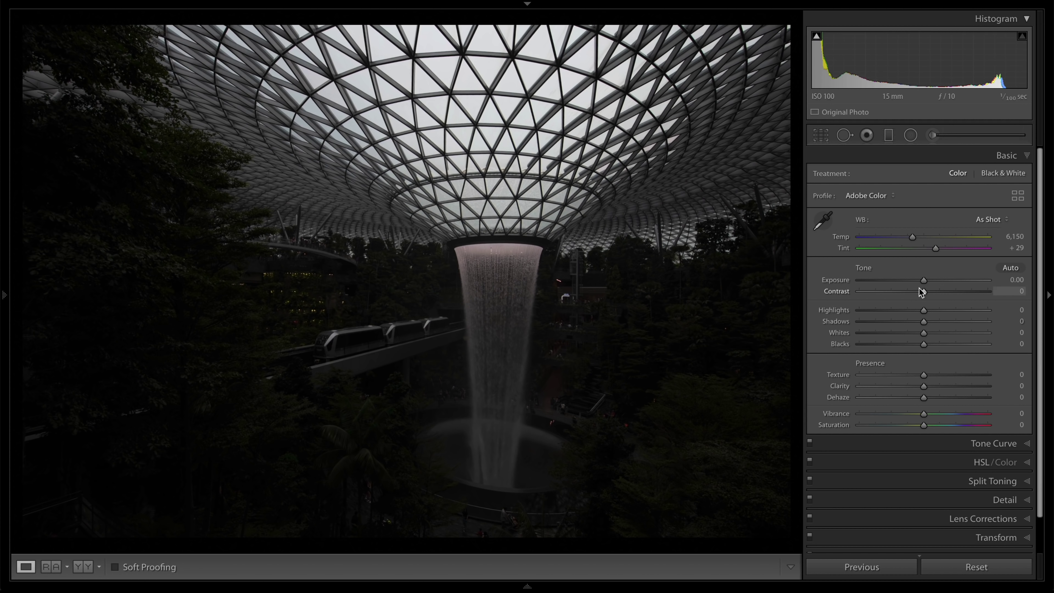
drag(924, 281, 952, 280)
drag(924, 322, 942, 322)
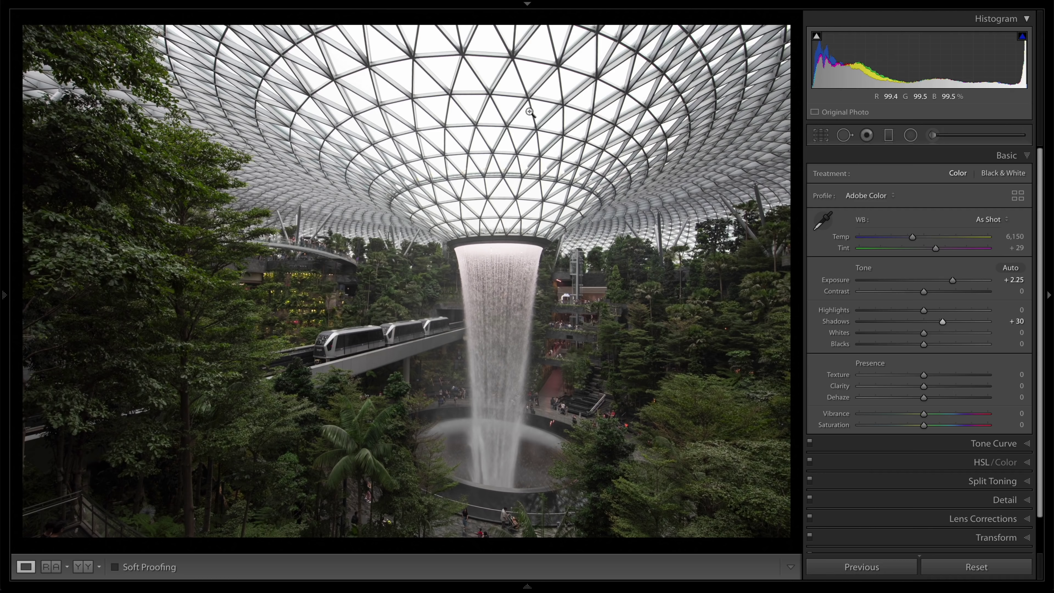
drag(922, 314, 899, 315)
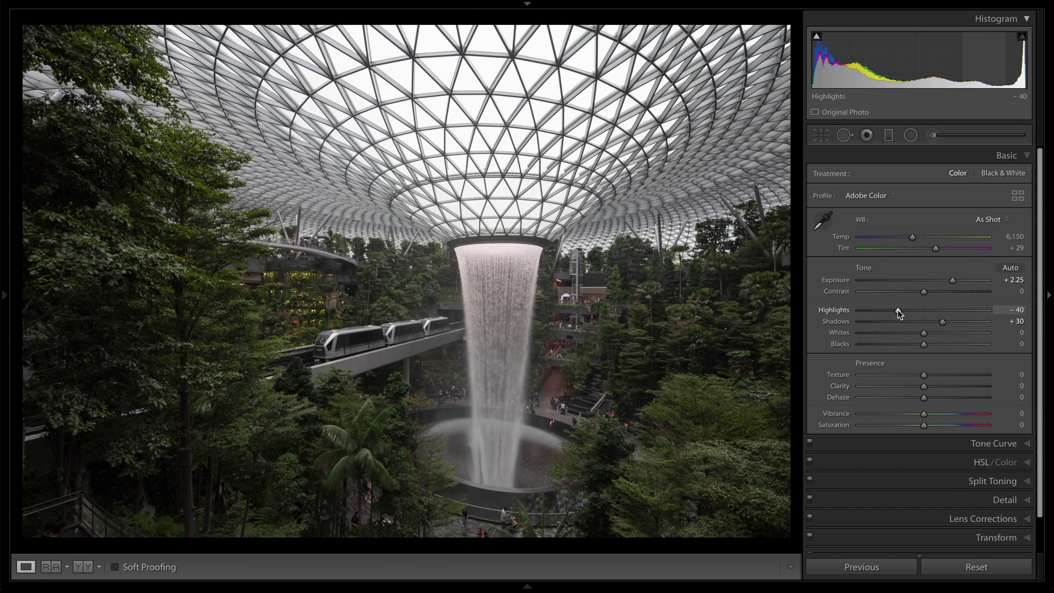
drag(942, 322, 1007, 326)
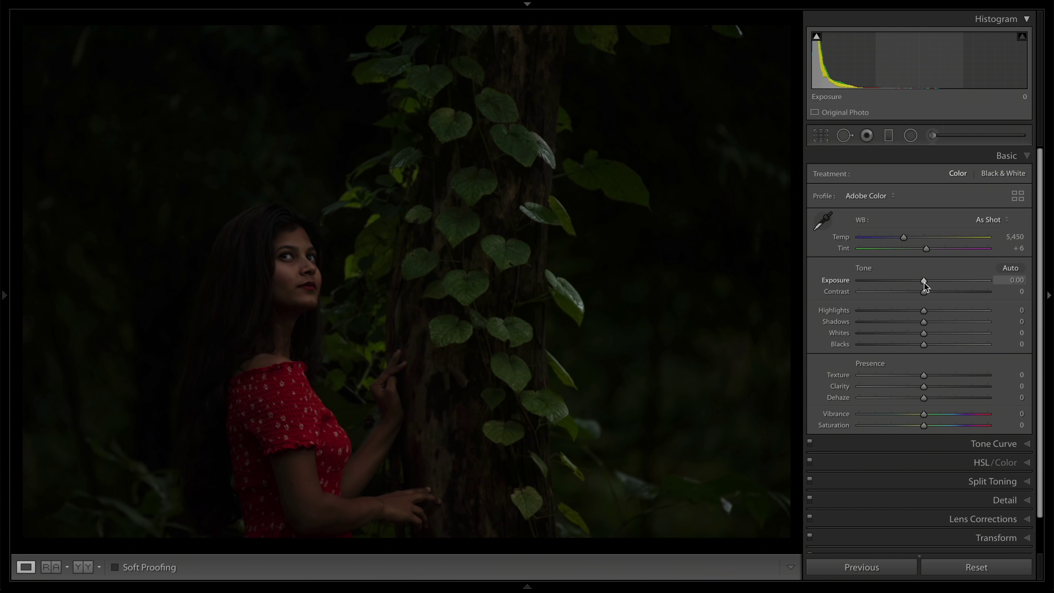
Brighten the dark portrait of the woman beside the vine-covered tree by raising its Exposure and Shadows.
drag(923, 283, 942, 282)
mouse_move(918, 320)
mouse_down()
mouse_move(958, 321)
mouse_move(936, 312)
mouse_up()
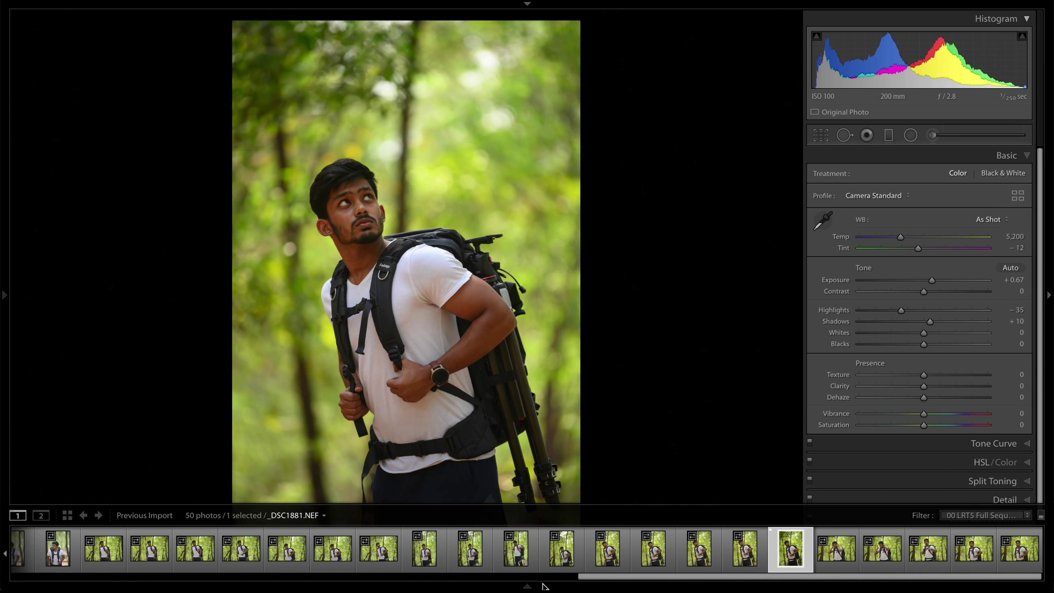
Set the backpacker photo's Exposure to +1.10, Highlights to −50, Shadows to +25, Whites to −14 and Blacks to −19.
drag(930, 323, 914, 334)
drag(923, 345, 911, 345)
drag(932, 281, 891, 311)
drag(944, 321, 940, 321)
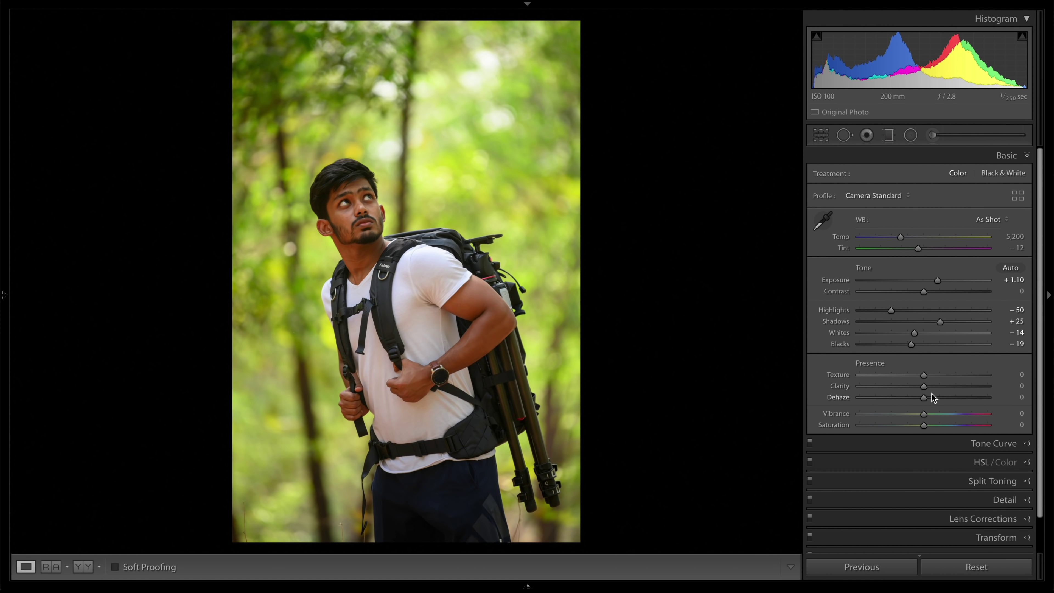
Try other colour profiles on the backpacker photo and undo the changes.
click(877, 196)
click(878, 237)
click(877, 195)
click(887, 168)
key(super+z)
key(super+z)
key(super+z)
Raise the backpacker photo's Vibrance slightly and pull down the shadow end of its RGB tone curve.
drag(924, 414, 930, 415)
click(935, 445)
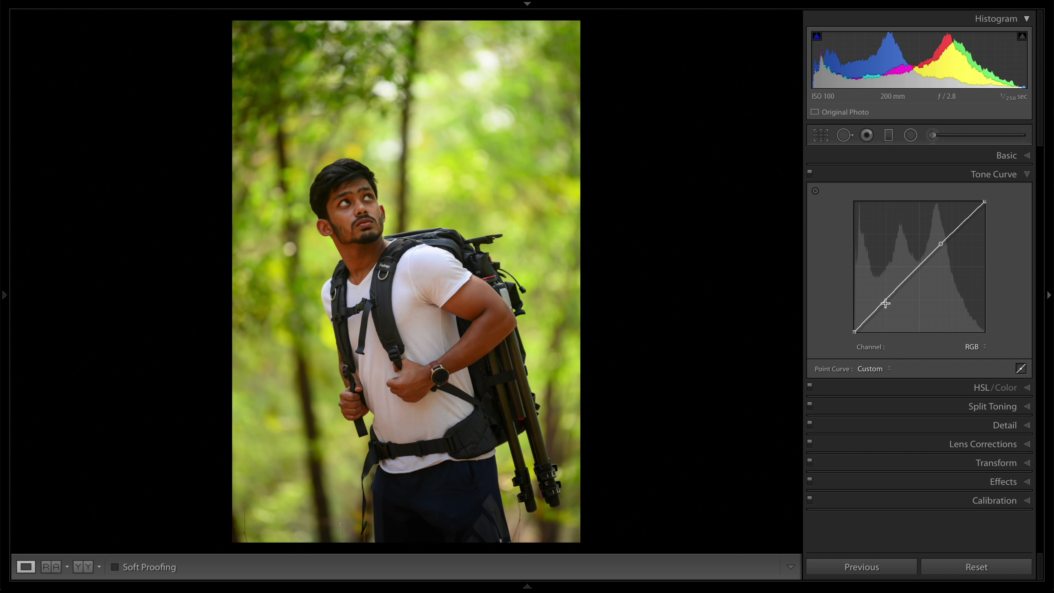
drag(887, 302, 888, 306)
Lower the Orange luminance slightly and shift the Yellow hue slightly toward green in the backpacker photo.
click(928, 387)
click(955, 211)
drag(927, 253, 918, 254)
click(892, 212)
click(829, 211)
click(815, 232)
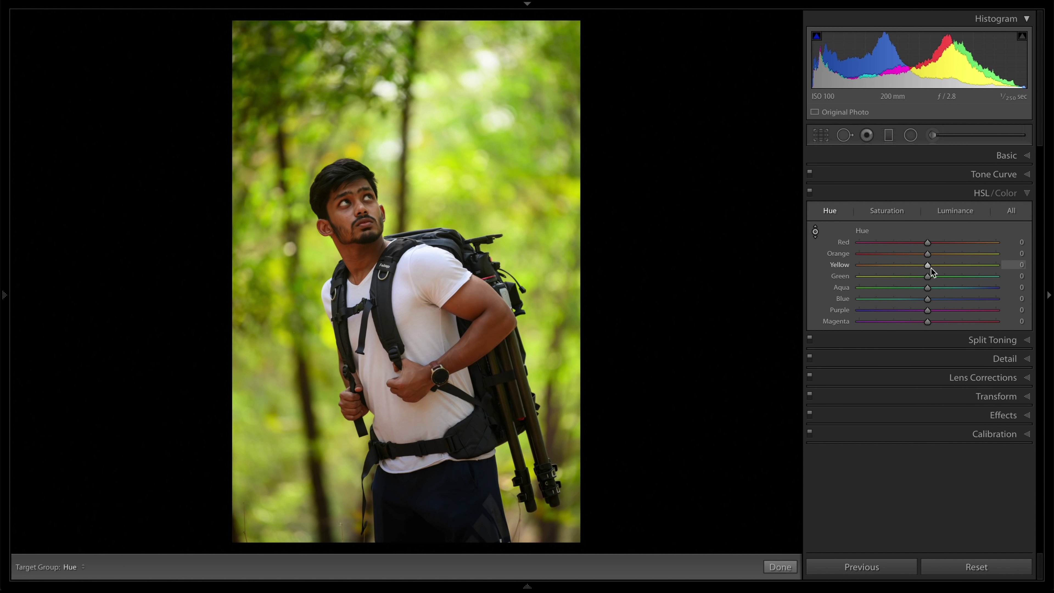
mouse_move(949, 266)
mouse_down()
mouse_move(995, 259)
mouse_move(935, 265)
mouse_up()
Set the post-crop vignette's Feather to 100 and save the edits as the preset "Nikon D750 - Daylight" in User Presets.
drag(924, 362, 990, 366)
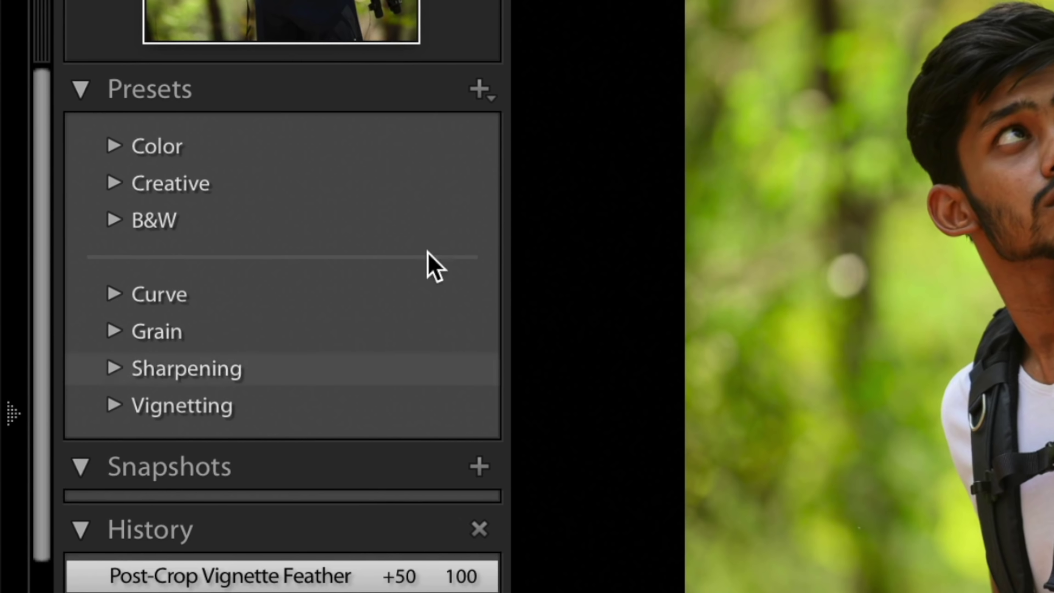
click(486, 88)
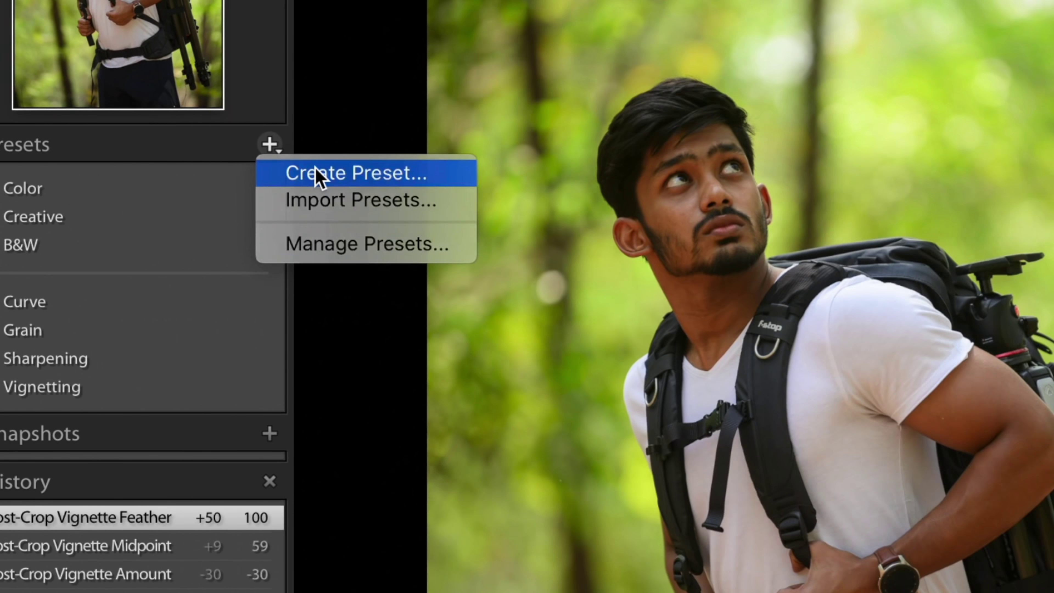
click(550, 125)
text(Nikon D750 - Daylight)
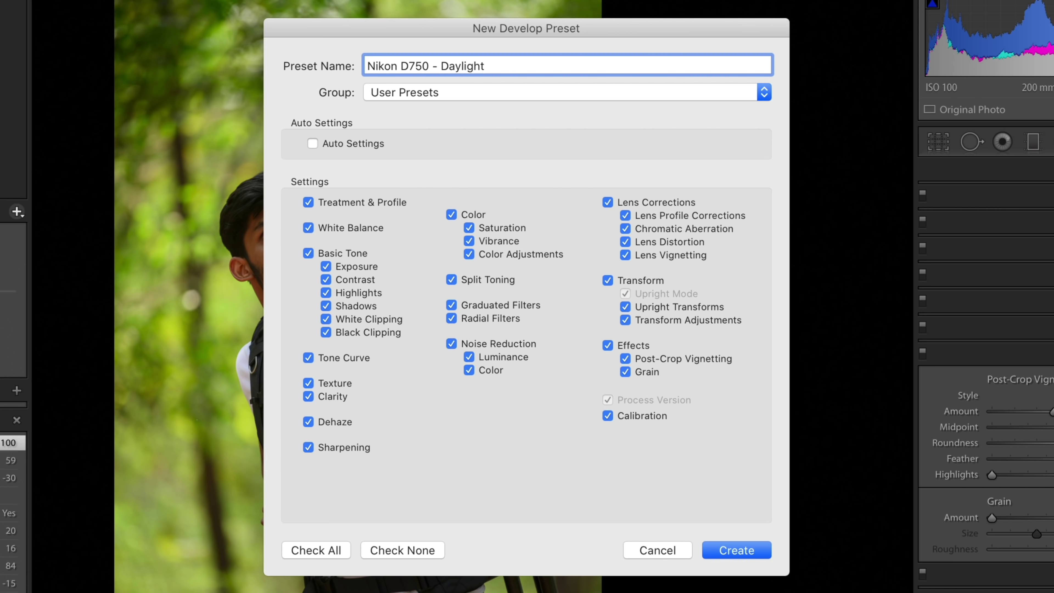
key(Return)
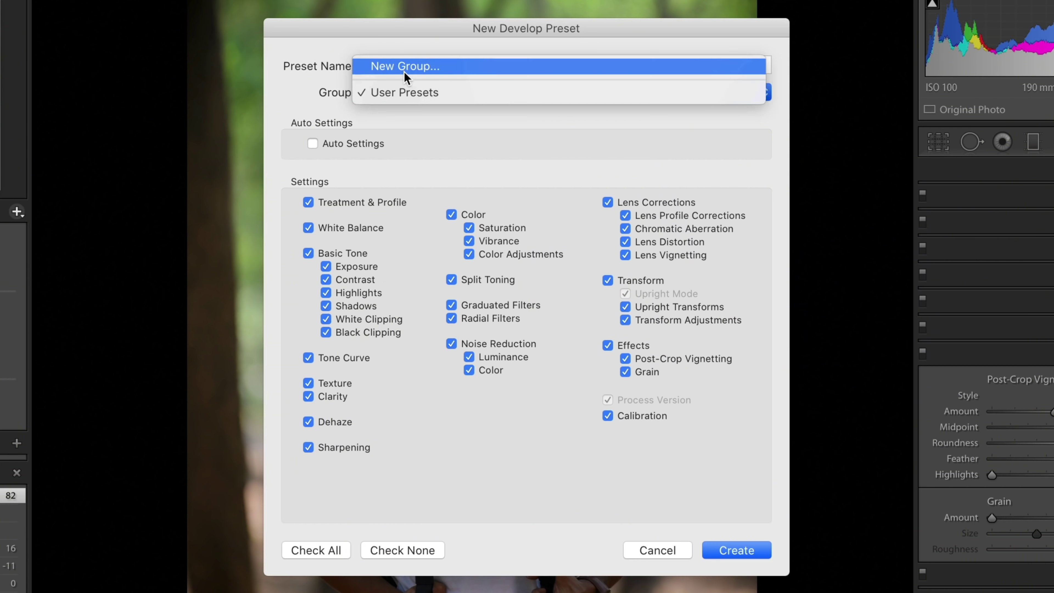
Save a "Daylight Portrait" preset in a new "Nikon D750" group, including only Basic Tone, Tone Curve, Texture, Clarity, Color, Lens Corrections, Effects and Process Version.
click(404, 71)
text(Nikon D750)
key(Return)
key(Tab)
text(Day)
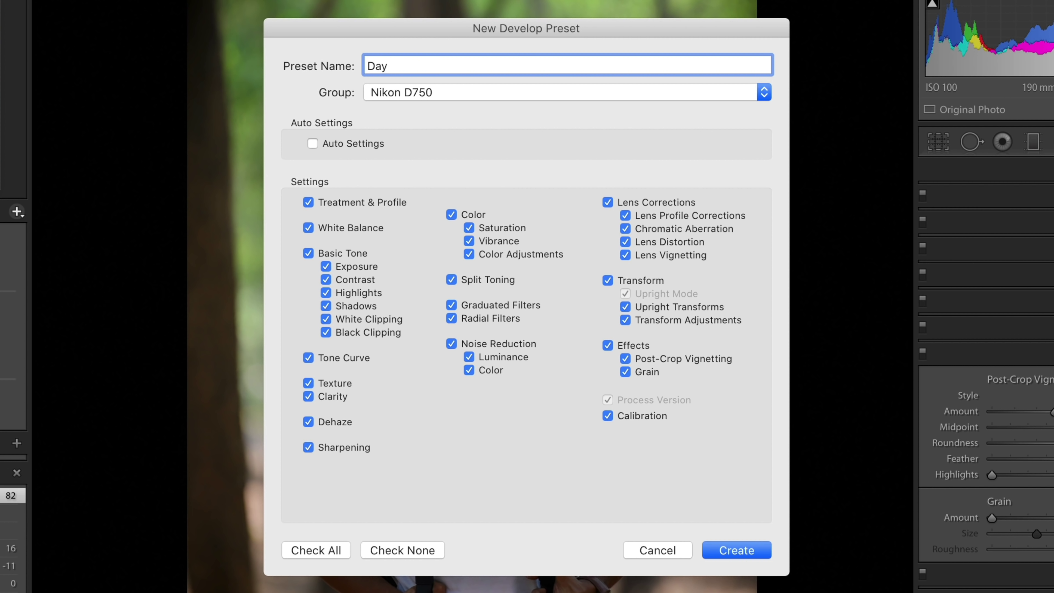
click(386, 552)
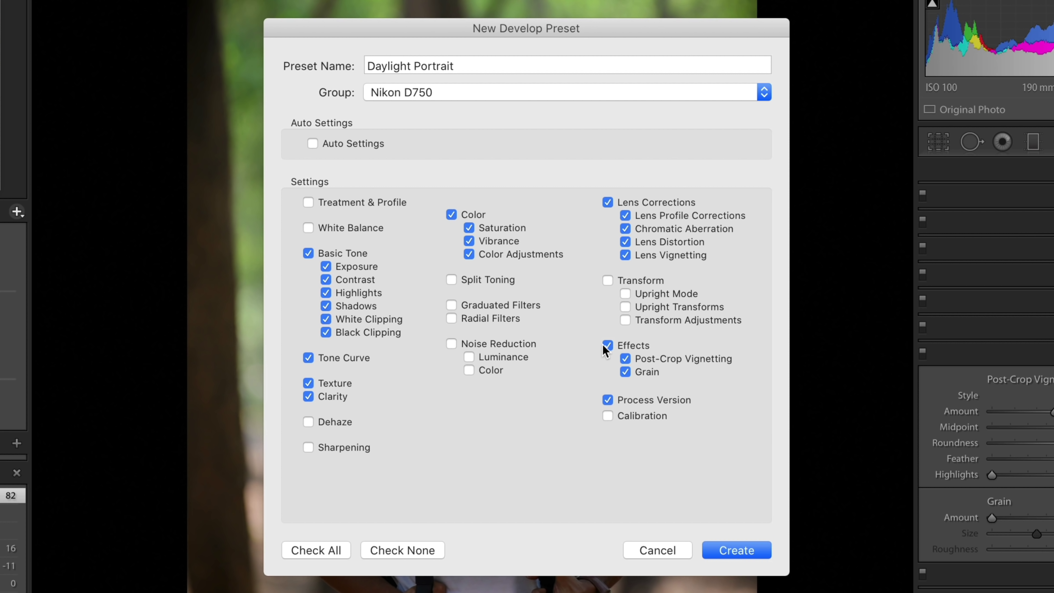
click(736, 552)
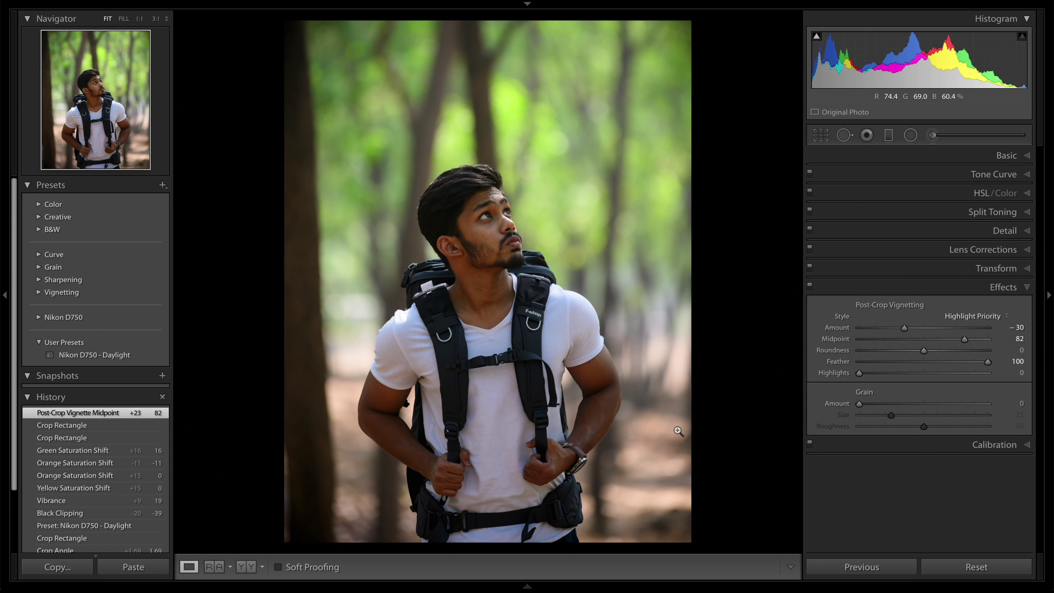